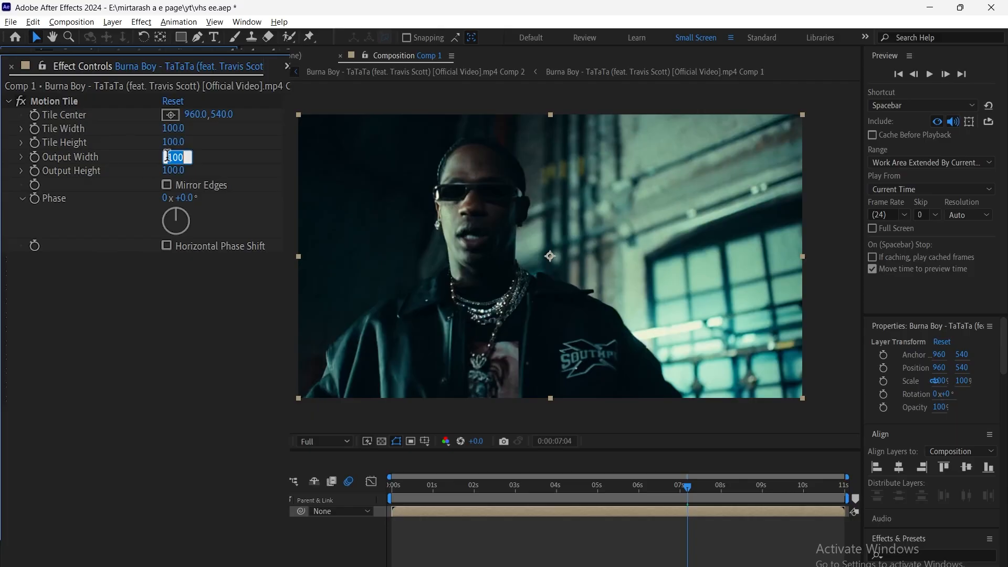
type("80")
Commit Motion Tile's Output Width at 80 so black bars frame the clip.
key("Return")
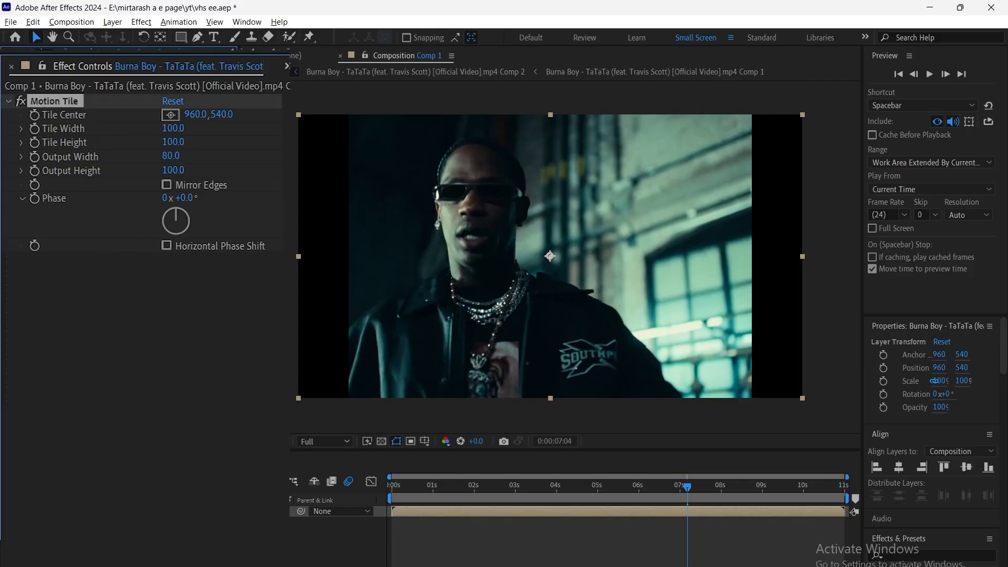
left_click(236, 431)
Leave Tritone highlights unchanged, set Midtones to pure white (FFFFFF) and Blend With Original to 80%.
left_click(171, 129)
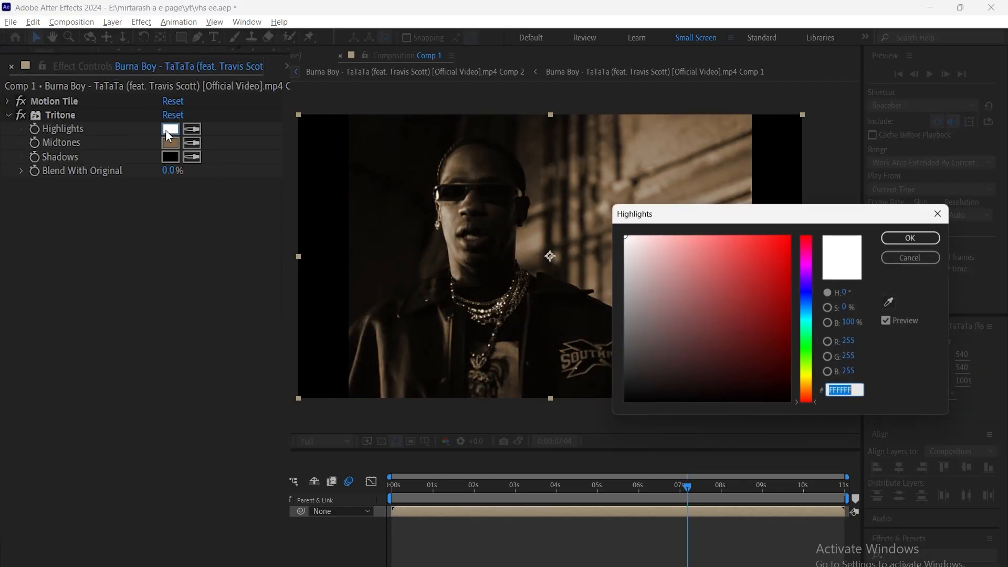
left_click(912, 236)
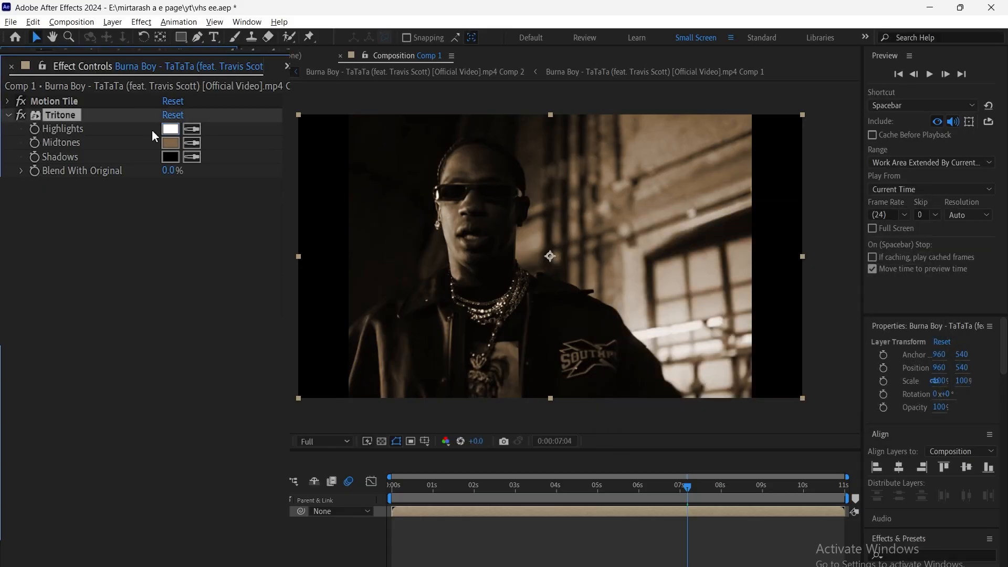
left_click(170, 142)
left_click_drag(691, 255, 625, 236)
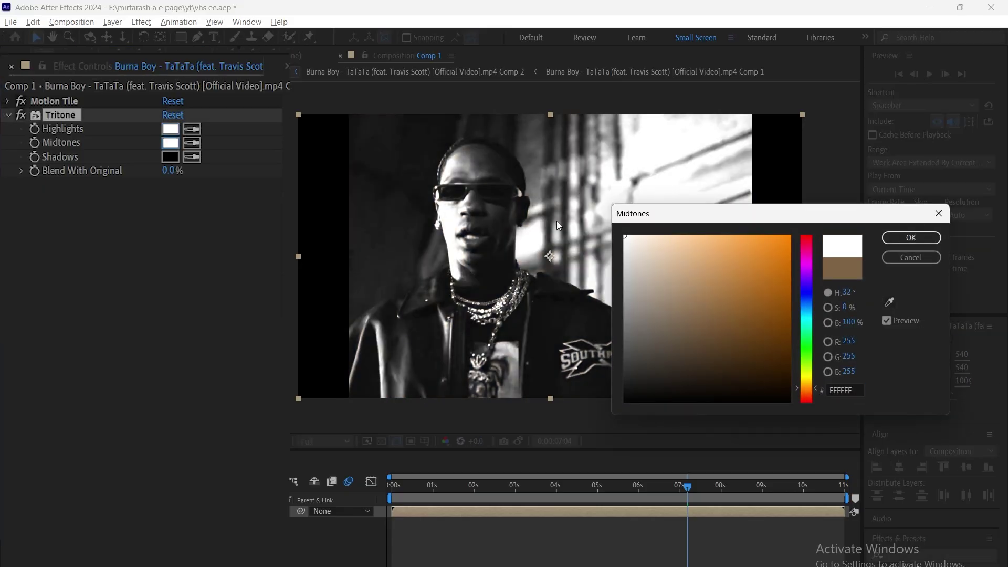
left_click(917, 238)
left_click(170, 171)
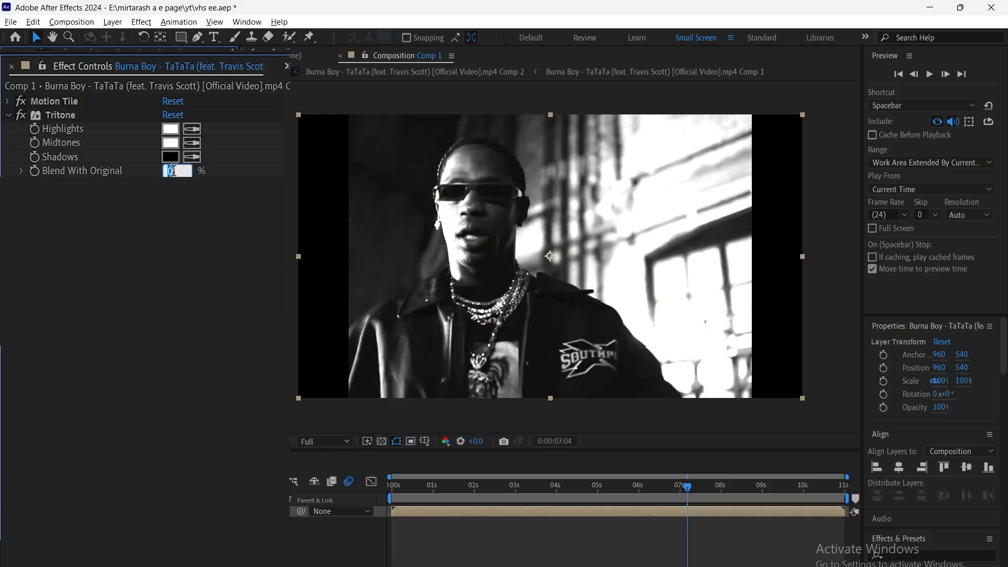
type("80")
type(".0%")
key("Return")
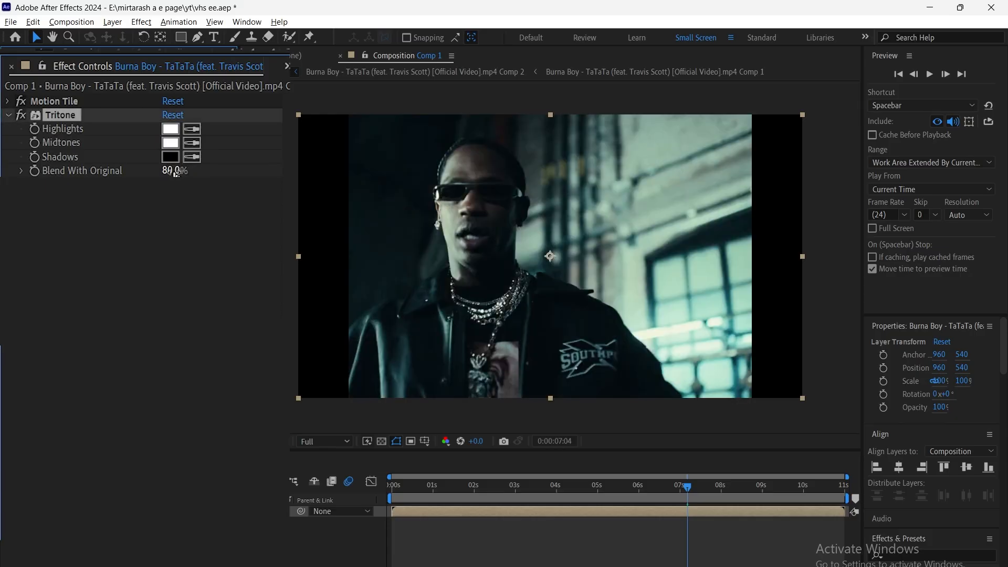
left_click(166, 370)
Add Unsharp Mask with Amount 75 and Radius 7.
key("ctrl+alt+shift+e")
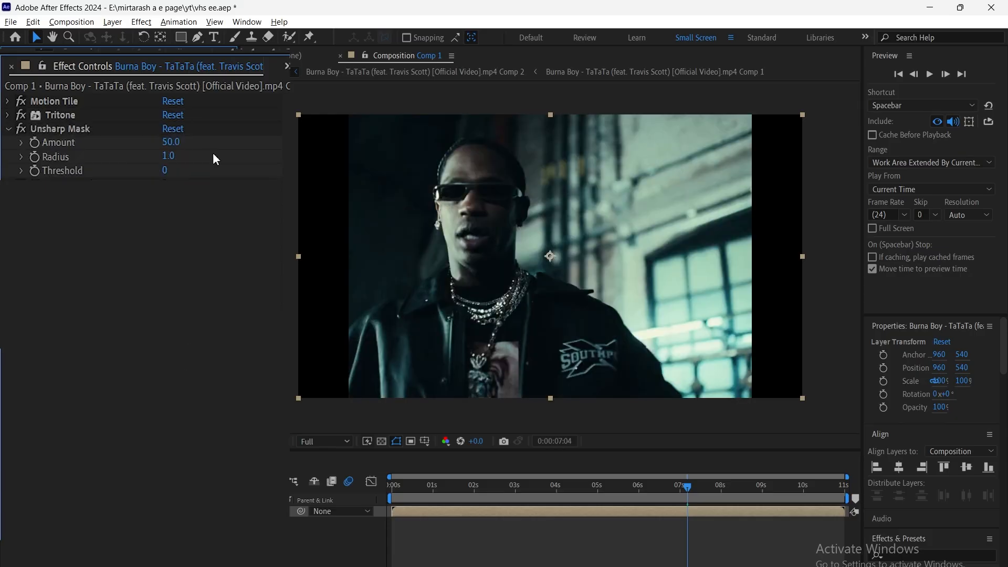
left_click(172, 143)
type("75")
left_click(217, 169)
left_click(174, 158)
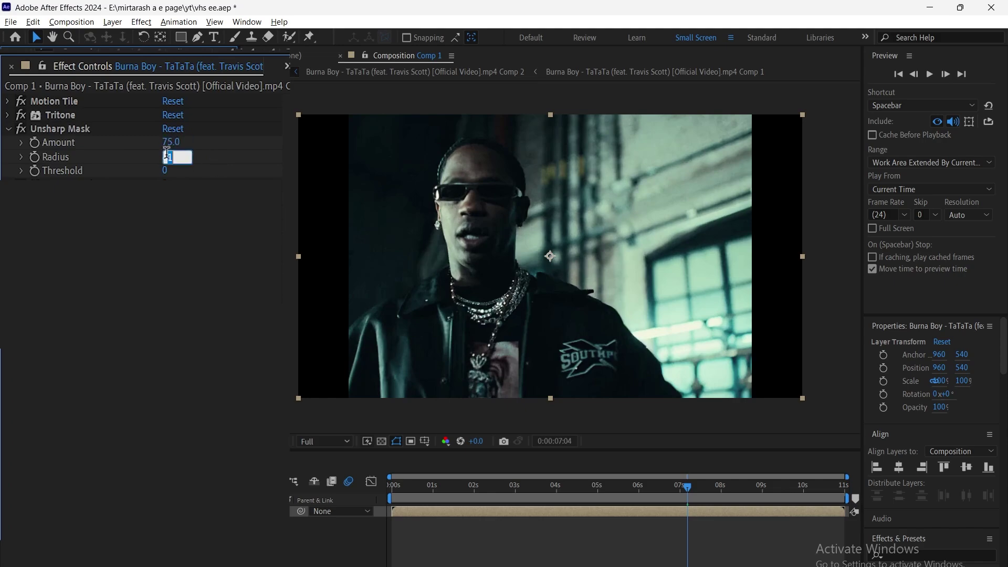
left_click(225, 164)
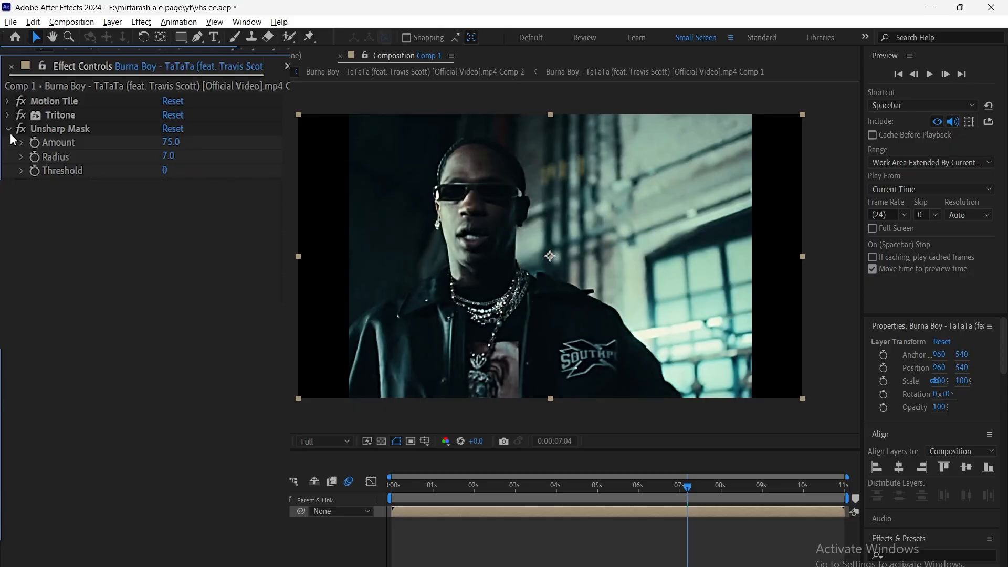
Set Fast Box Blur to radius 3 with one iteration, and show Add Grain as Final Output.
left_click(167, 157)
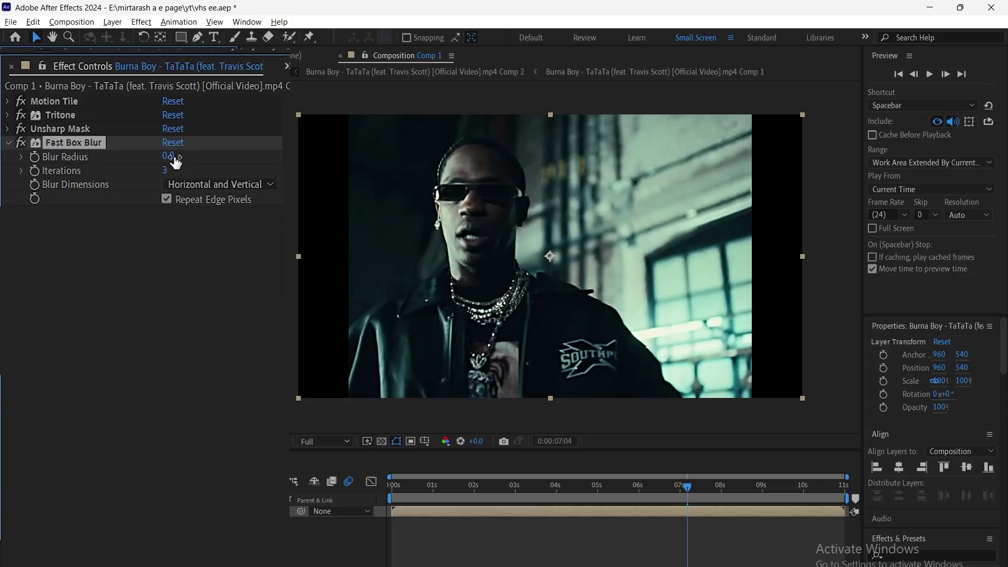
left_click(246, 171)
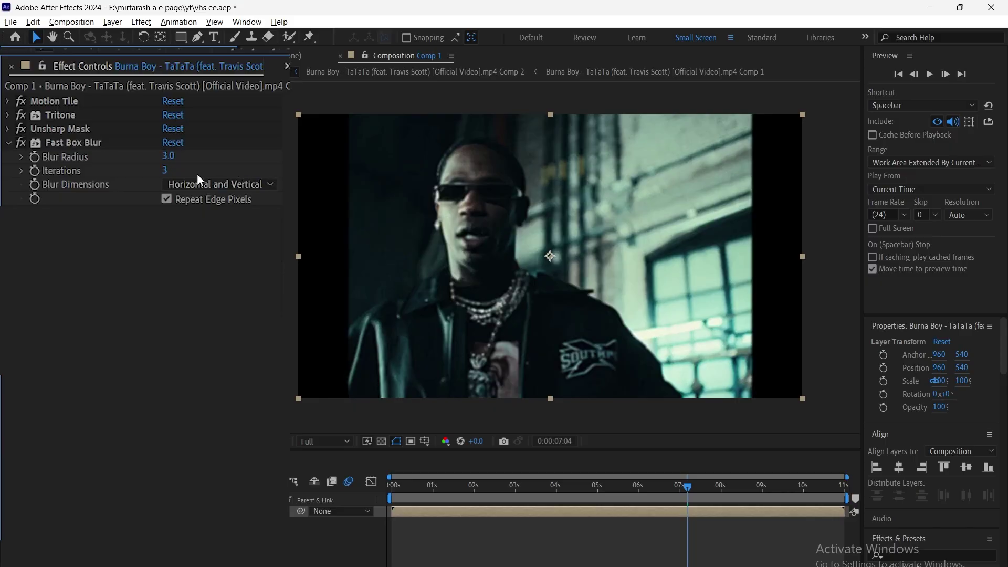
left_click(168, 173)
type("1")
left_click(261, 171)
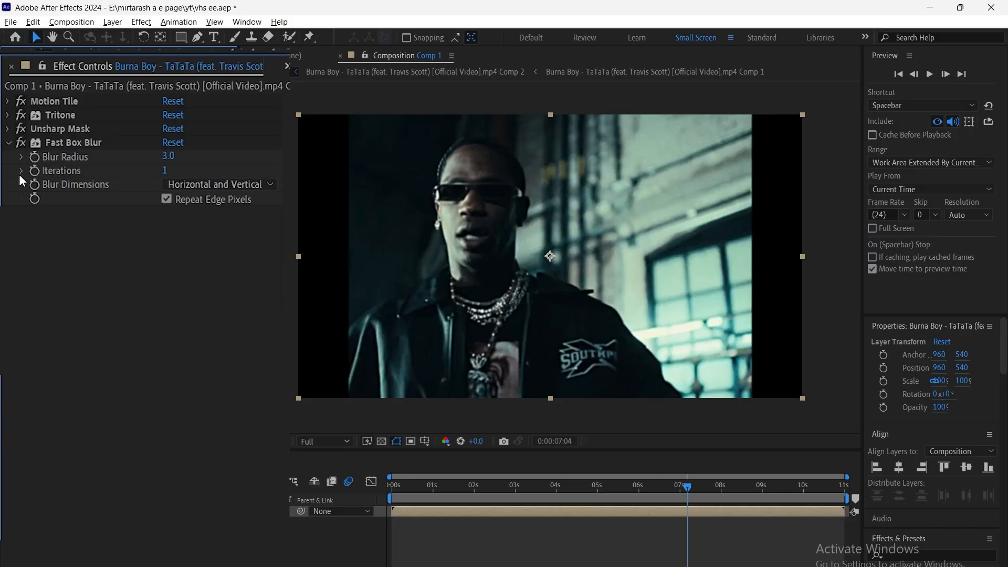
left_click(222, 171)
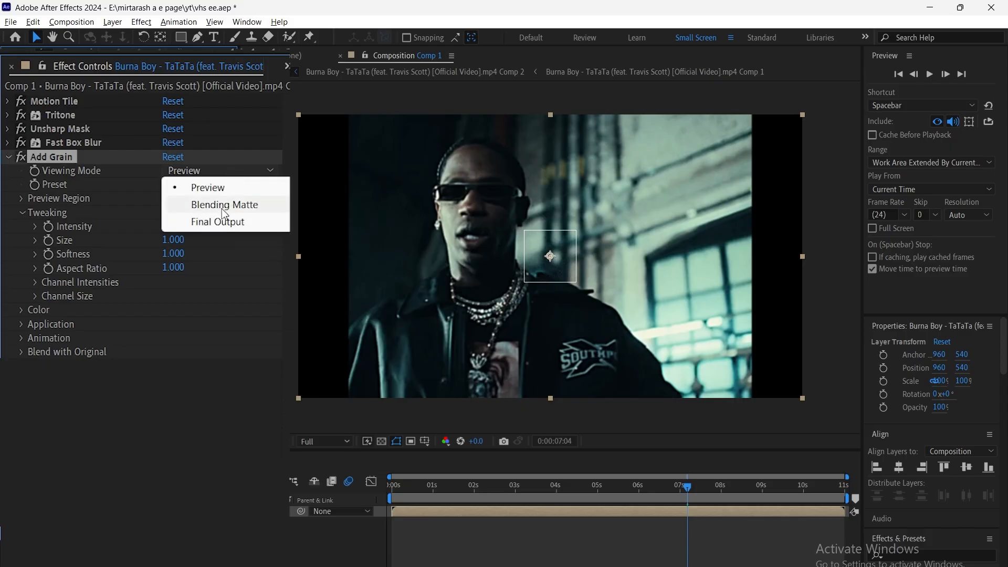
left_click(216, 225)
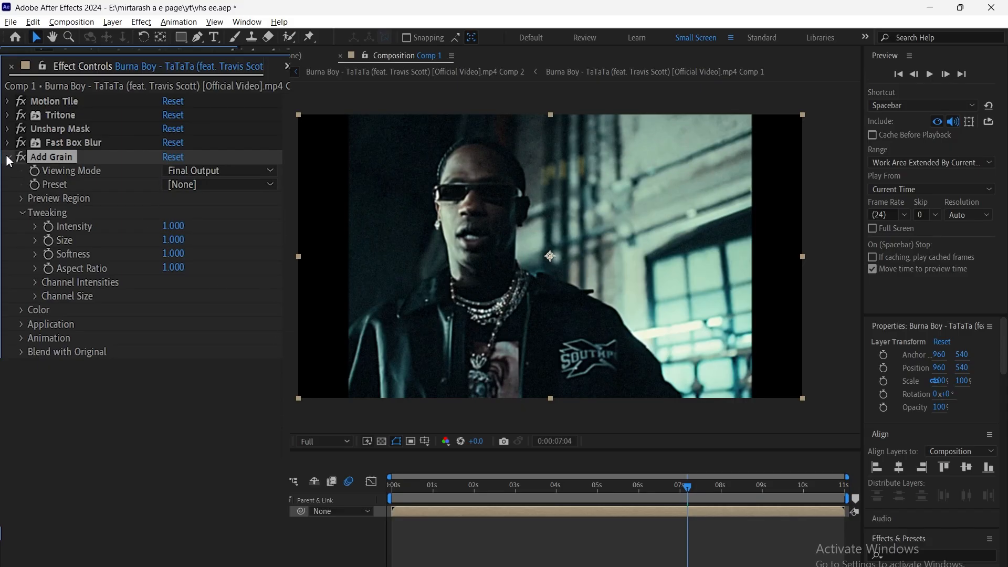
Set Wave Warp height 15, width 64 and direction 0° so the waves run vertically.
left_click(169, 199)
type("15")
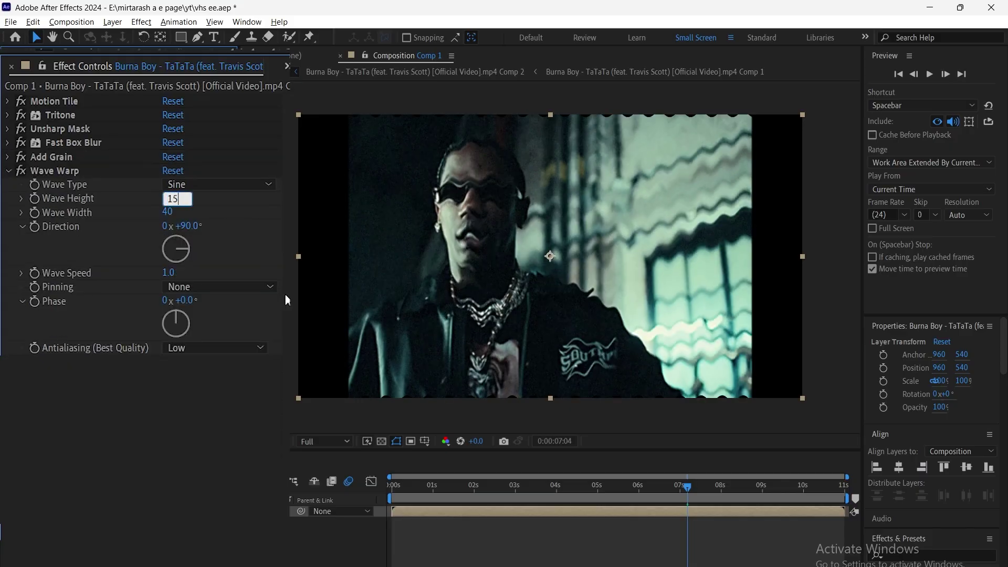
left_click(242, 242)
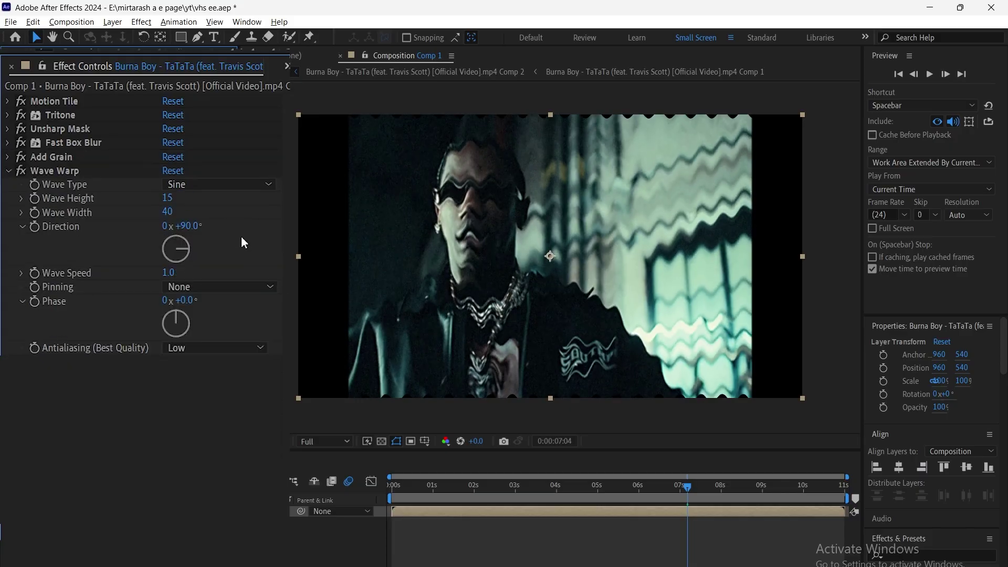
left_click(168, 212)
type("6")
left_click(222, 245)
left_click(186, 226)
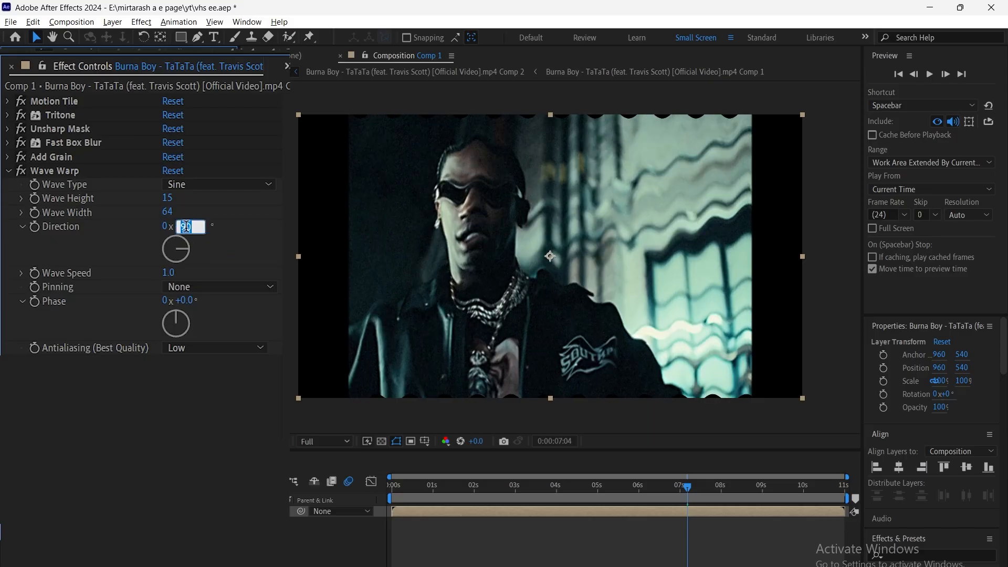
type("0")
key("Return")
Set the wave speed to 4 and change the wave type to Smooth Noise.
left_click(168, 272)
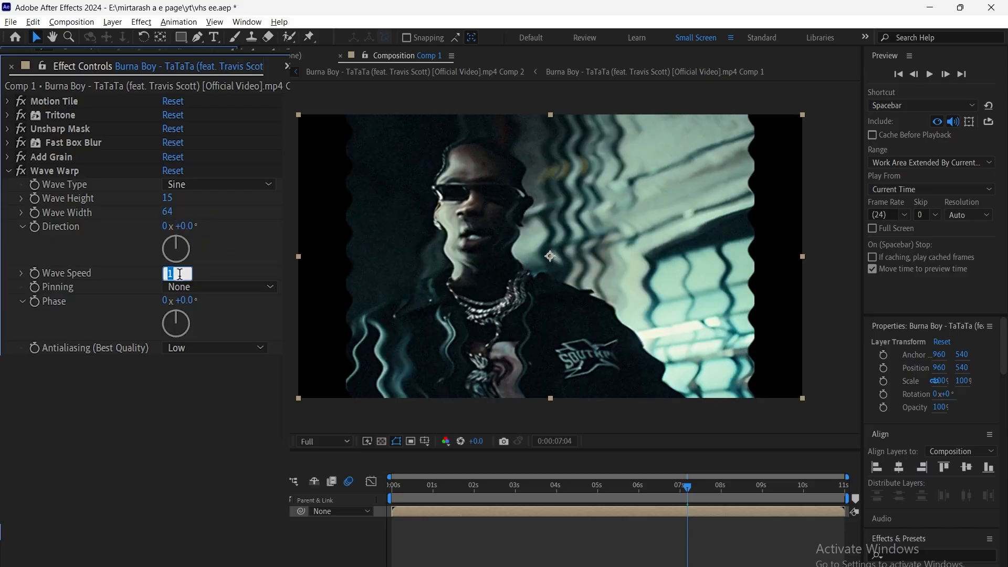
type("4")
key("Return")
left_click(212, 183)
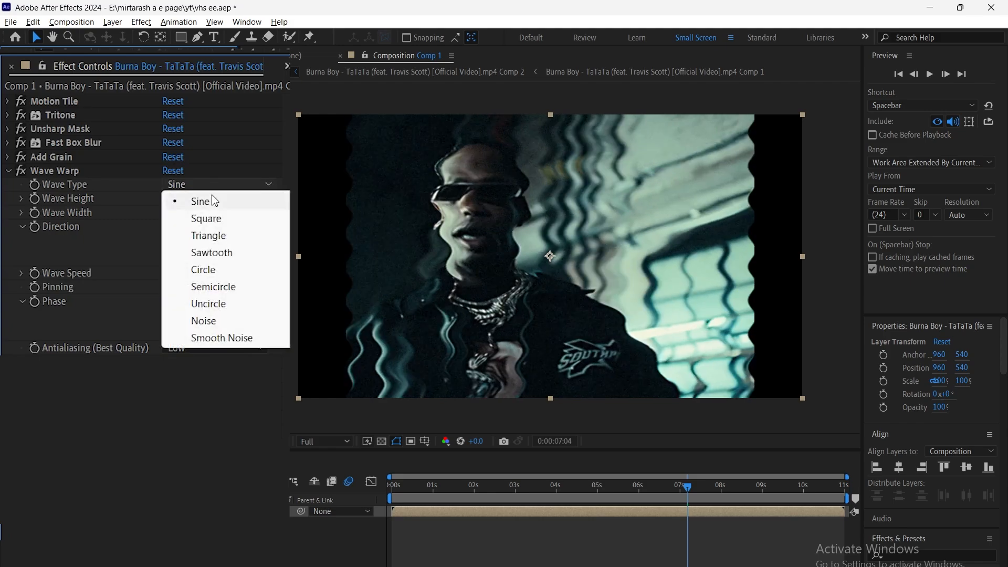
left_click(207, 338)
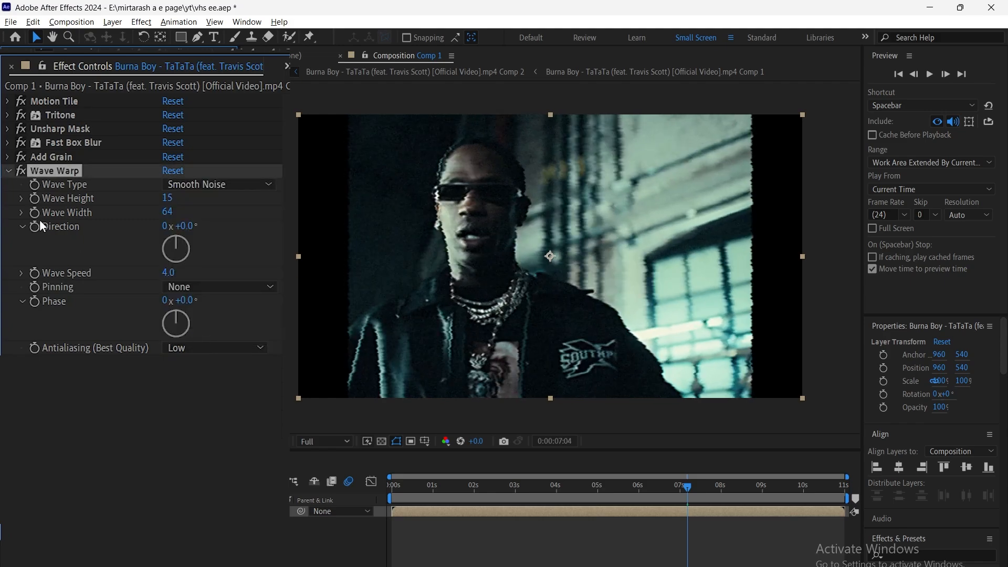
Set Venetian Blinds to 14% completion, 90° direction, width 7 and feather 2 for horizontal scanlines.
left_click(171, 199)
type("14")
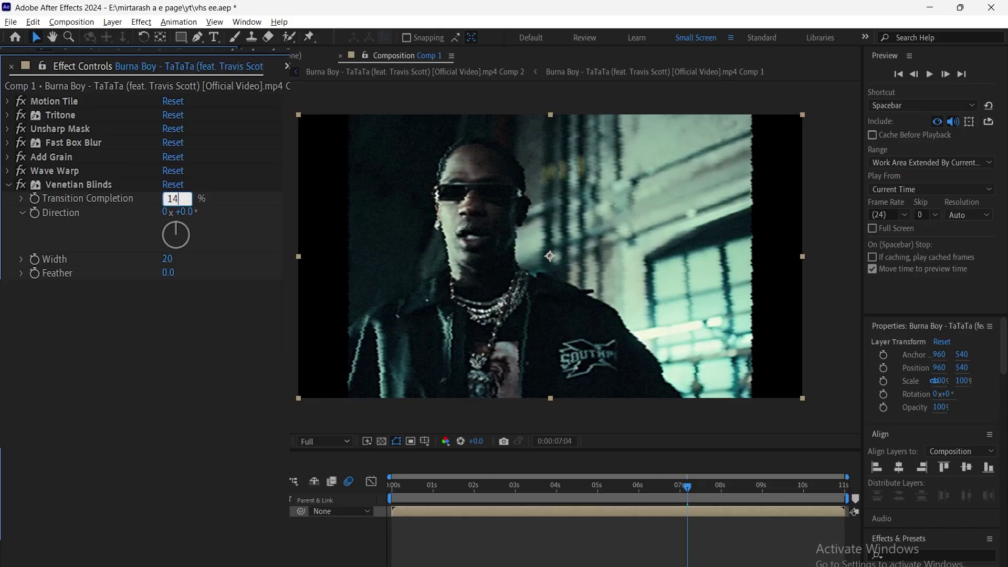
key("Return")
left_click(185, 212)
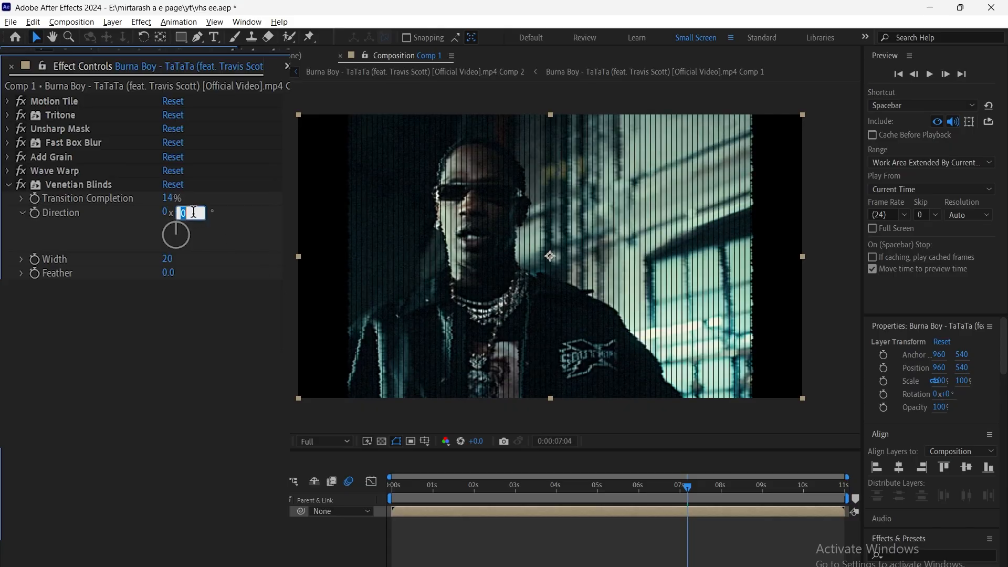
type("90")
key("Return")
left_click(168, 260)
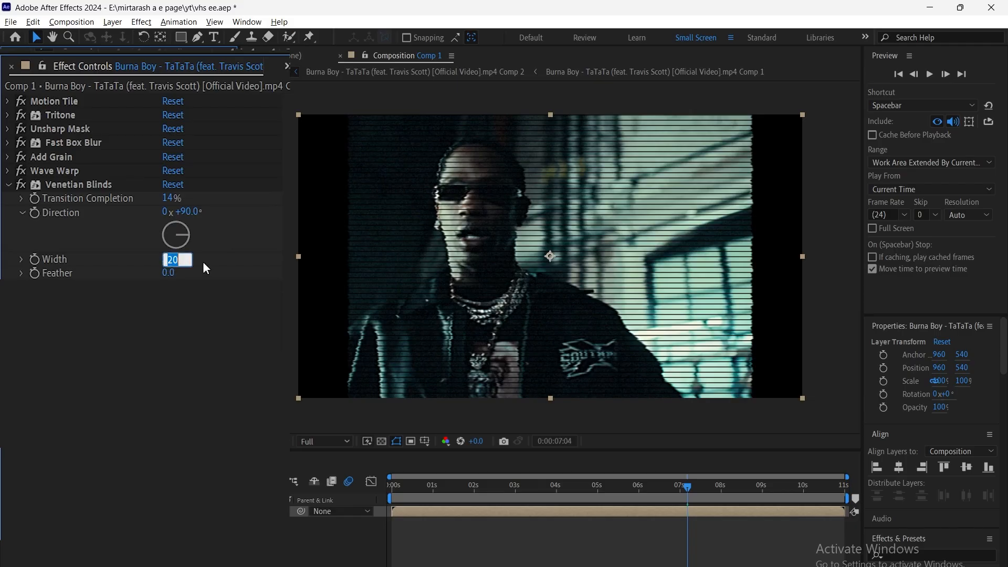
type("7")
key("Return")
left_click(177, 270)
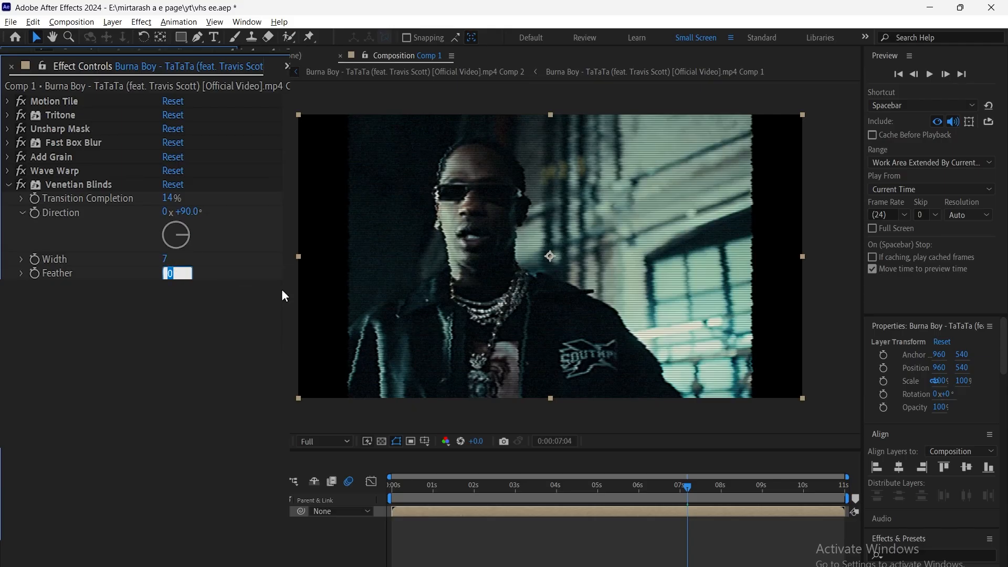
type("2")
key("Return")
Add Curves and bend shadow and highlight points into a subtle two-point tonal tweak, then collapse it.
key("ctrl+alt+shift+e")
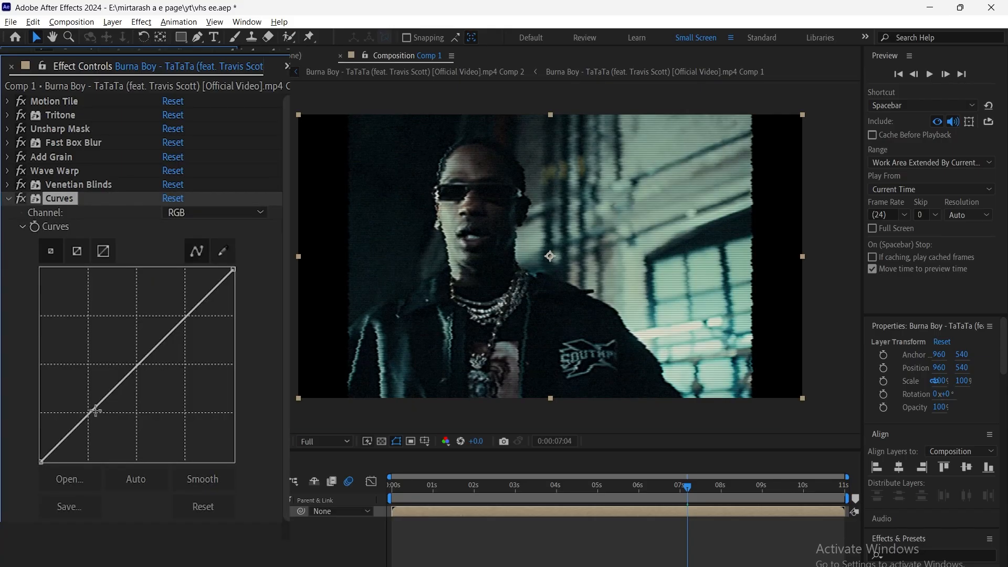
left_click(89, 412)
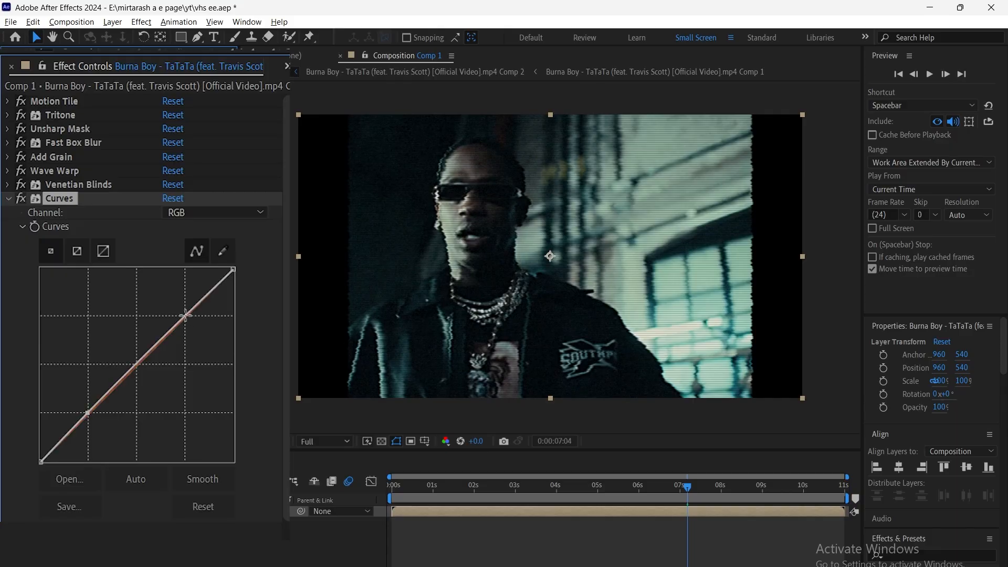
left_click(186, 316)
left_click_drag(88, 412, 90, 416)
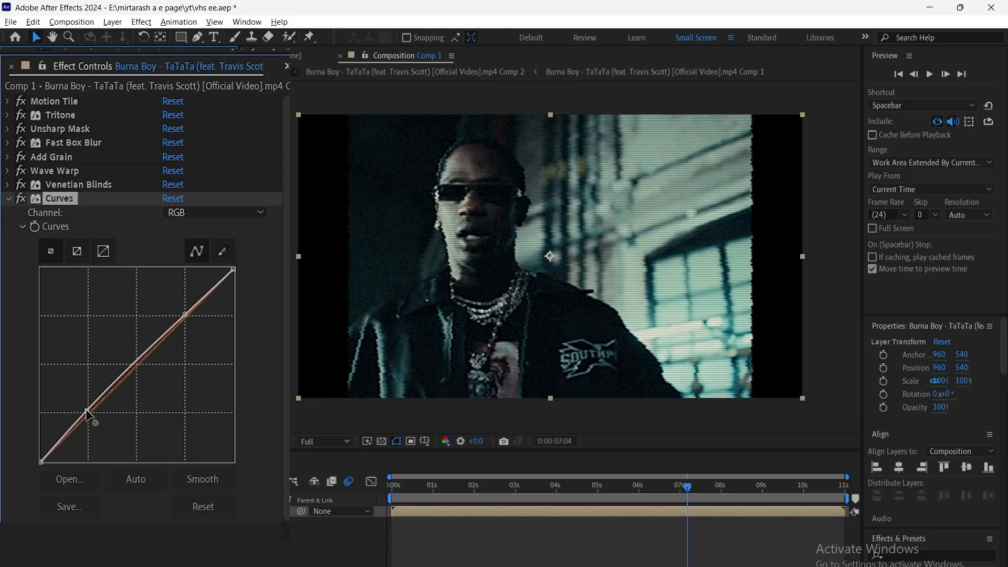
left_click_drag(186, 316, 181, 313)
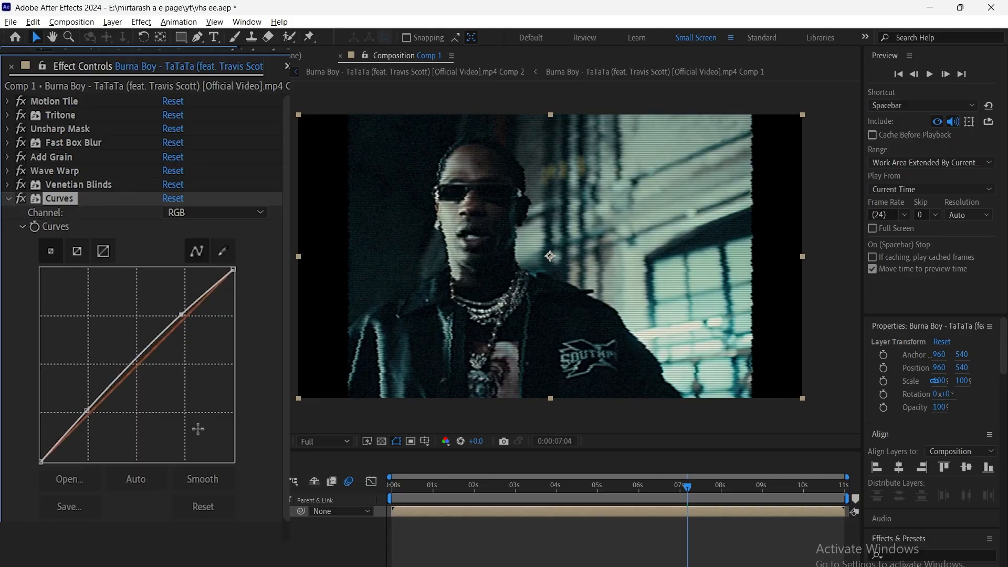
left_click(7, 200)
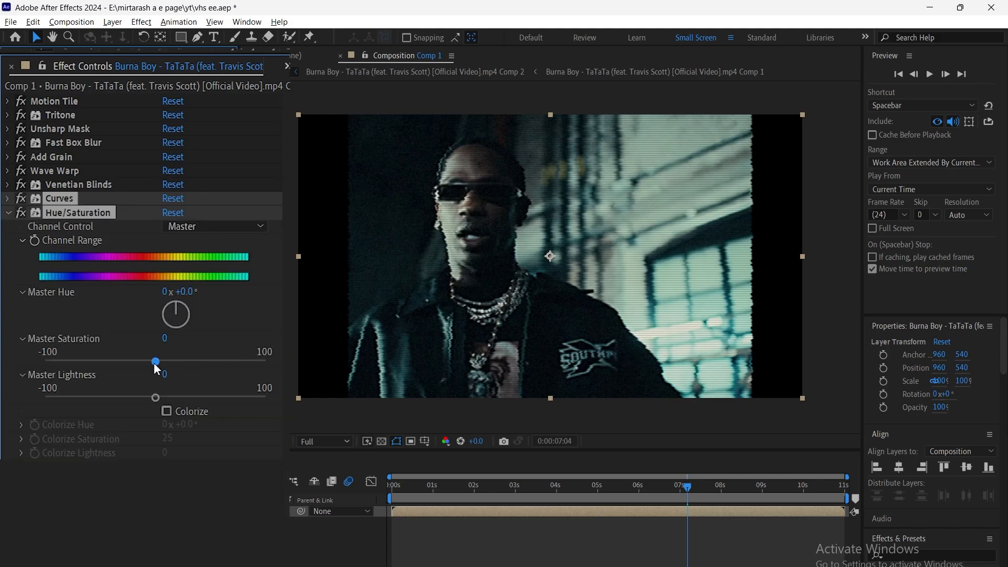
Drag Hue/Saturation's Master Saturation down to about -58 to desaturate the clip.
left_click(221, 322)
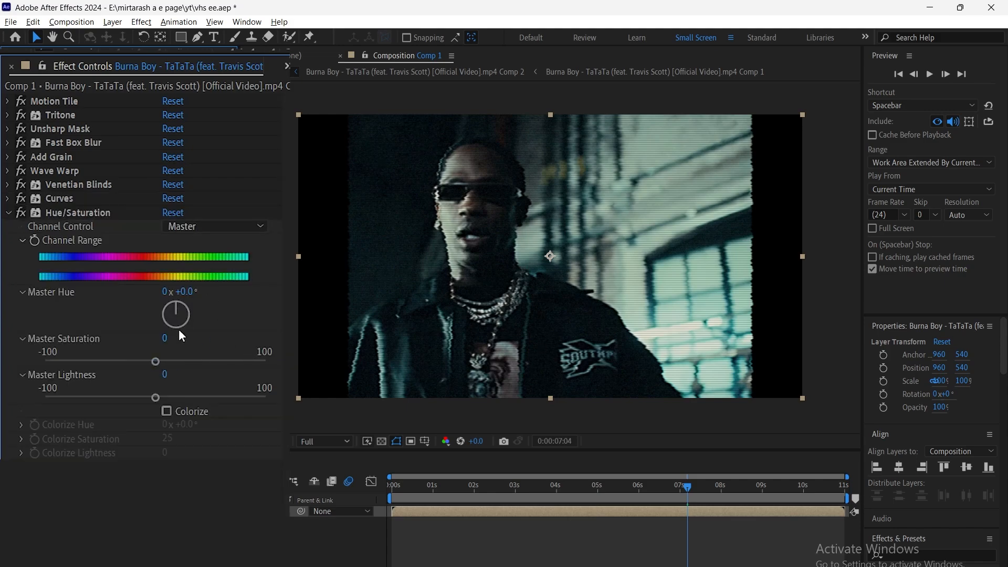
left_click_drag(155, 358, 92, 363)
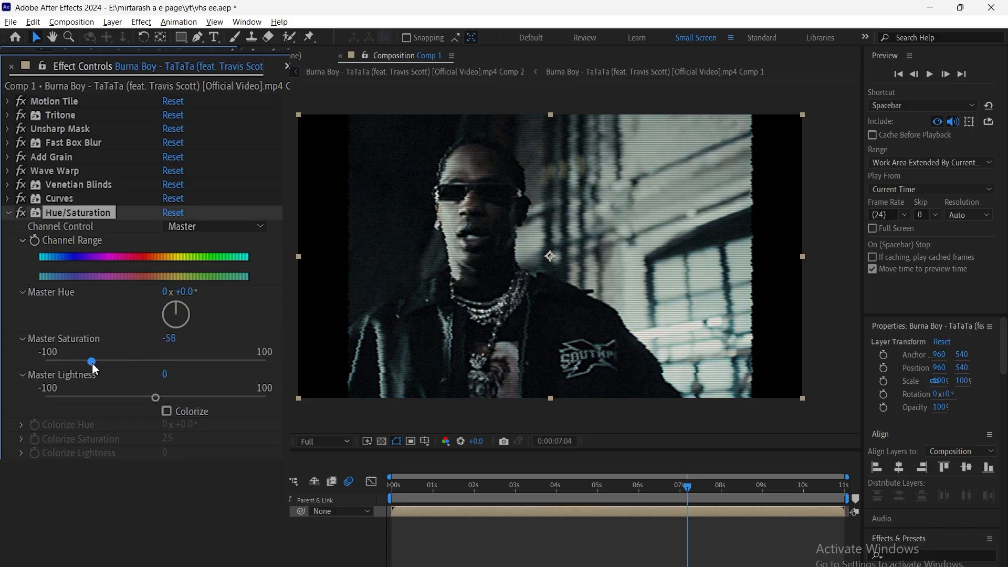
left_click_drag(92, 362, 102, 364)
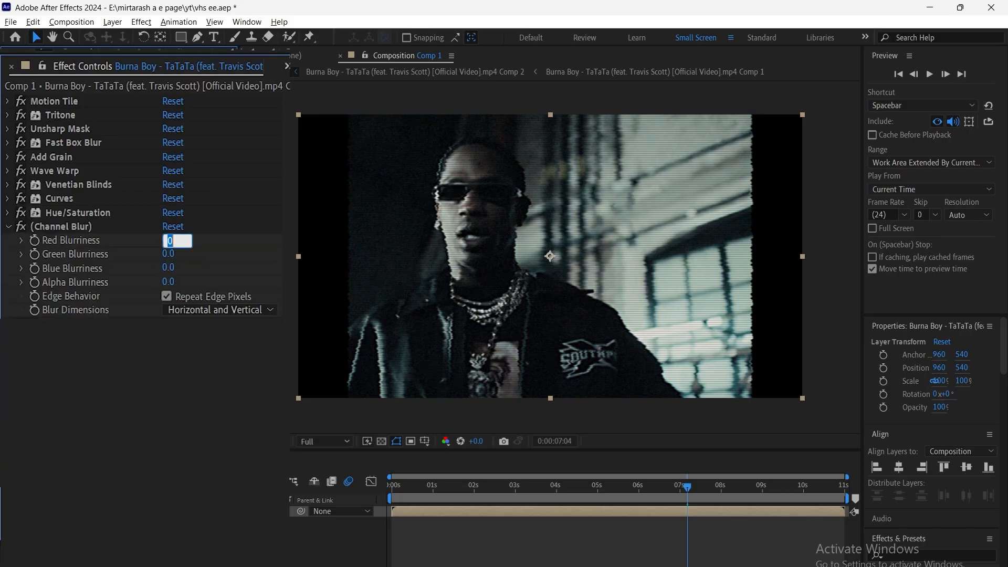
type("20")
Set Channel Blur blurriness to red 21, green 5, blue 16 and alpha 5.
key("BackSpace")
type("1")
key("Return")
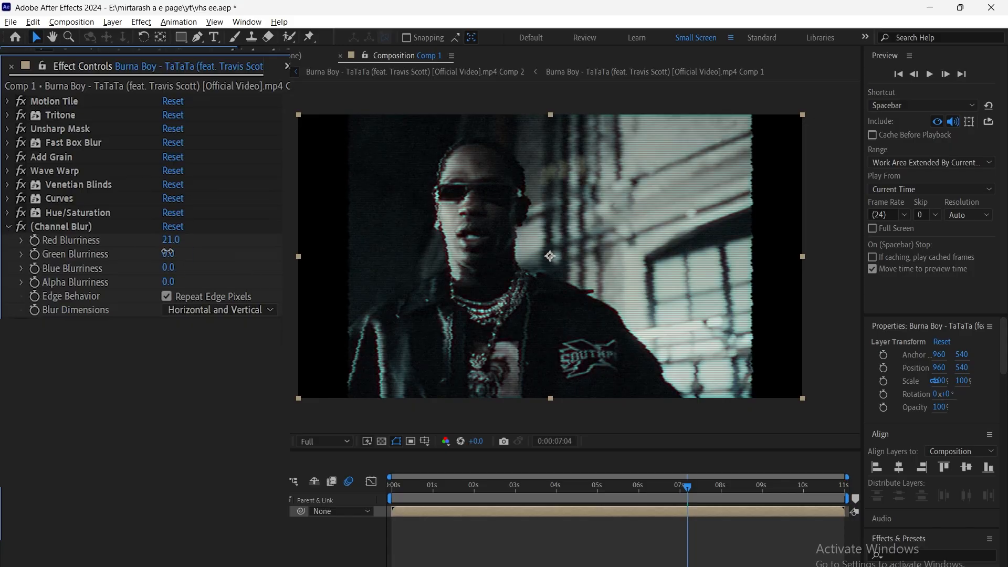
left_click(166, 252)
type("5")
left_click(170, 268)
left_click(167, 283)
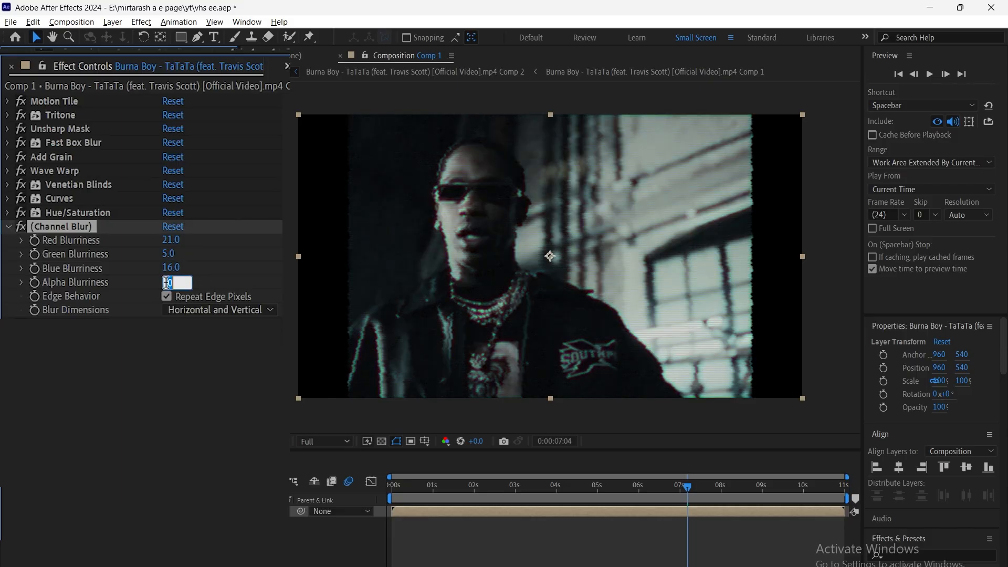
type("5")
left_click(243, 286)
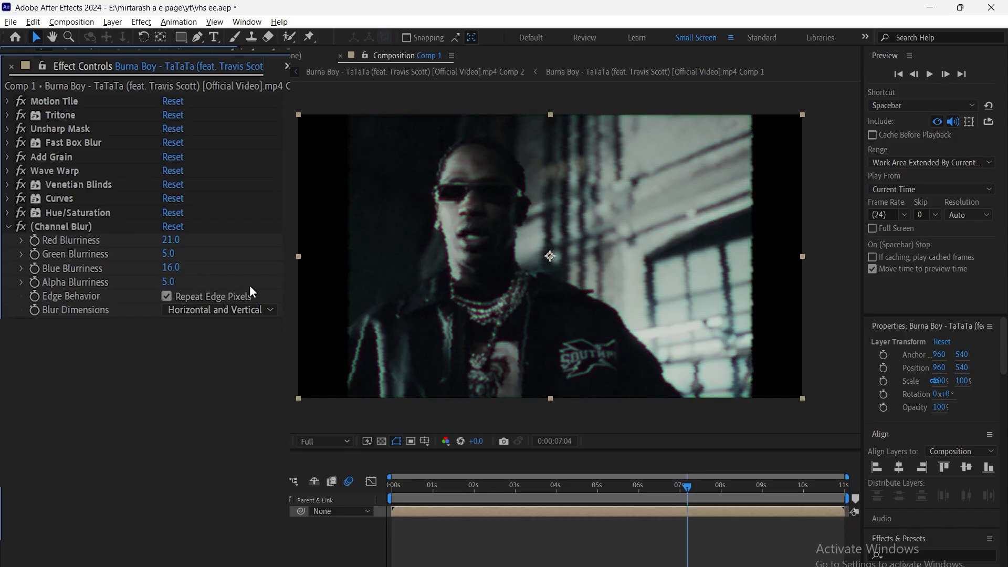
Toggle Repeat Edge Pixels and limit the channel blur to horizontal only.
left_click(167, 297)
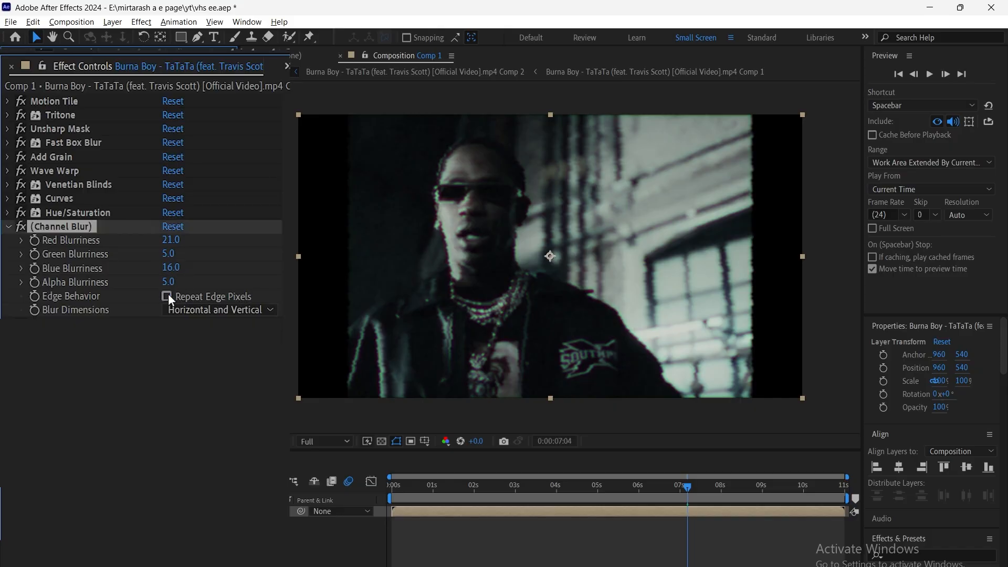
left_click(170, 308)
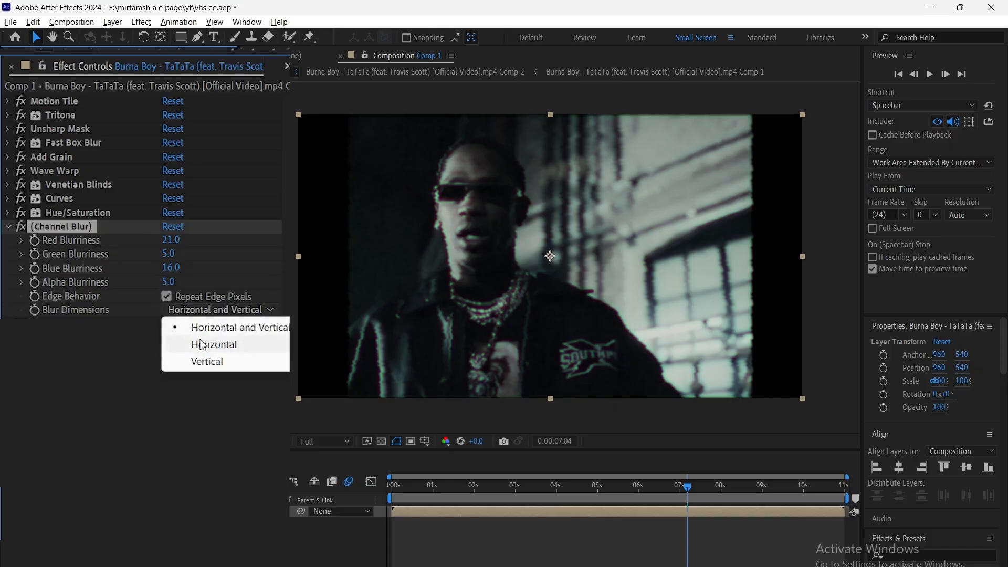
left_click(178, 342)
Set Lumetri Color temperature to 5 and tint to about -5.
left_click(170, 324)
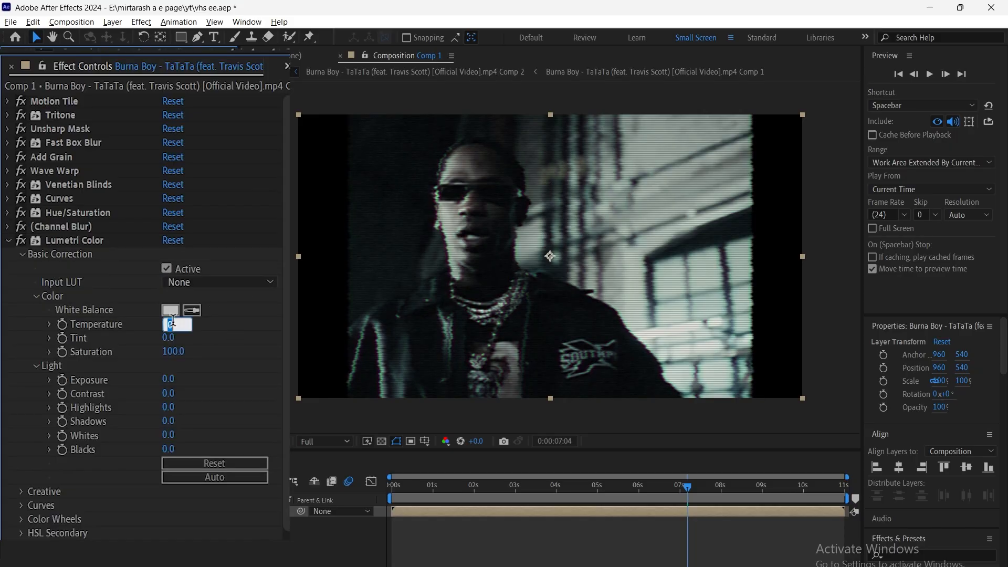
type("5")
key("Tab")
type("-12")
key("Return")
left_click_drag(164, 344, 169, 345)
In Lumetri curves, add a green-channel point and two master RGB points, nudging the upper one.
left_click(22, 505)
left_click(154, 297)
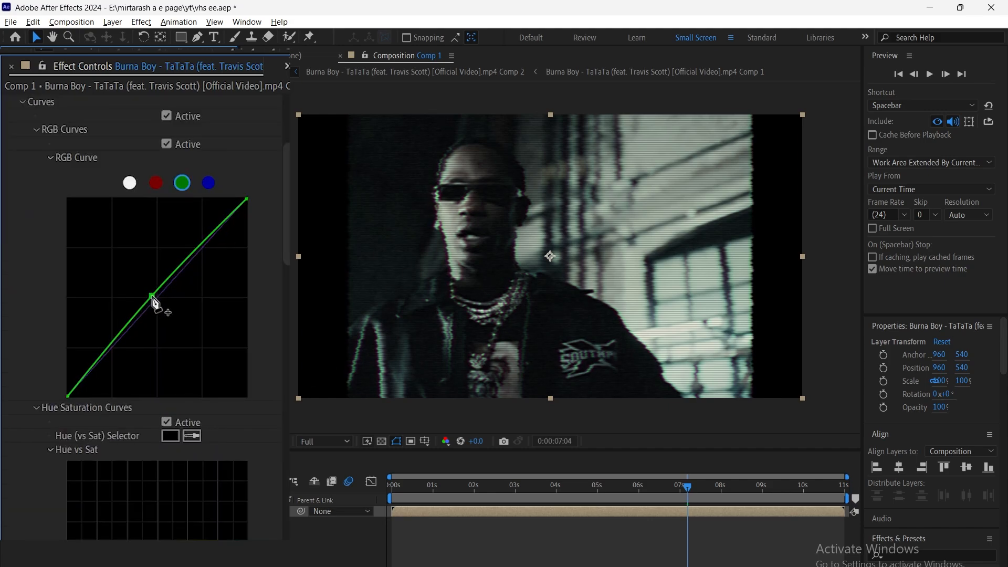
left_click(129, 183)
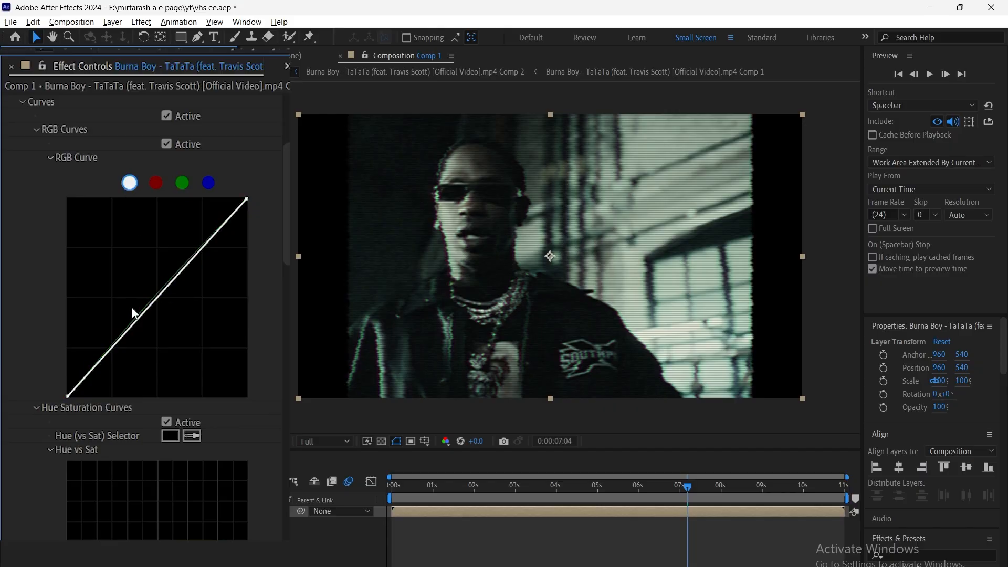
left_click(110, 354)
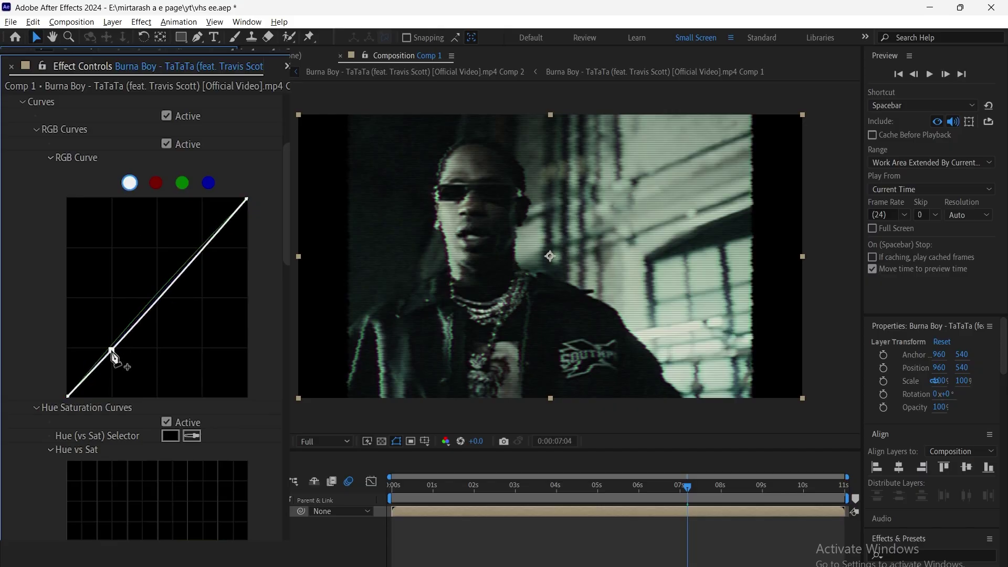
left_click(205, 249)
left_click_drag(204, 249, 199, 243)
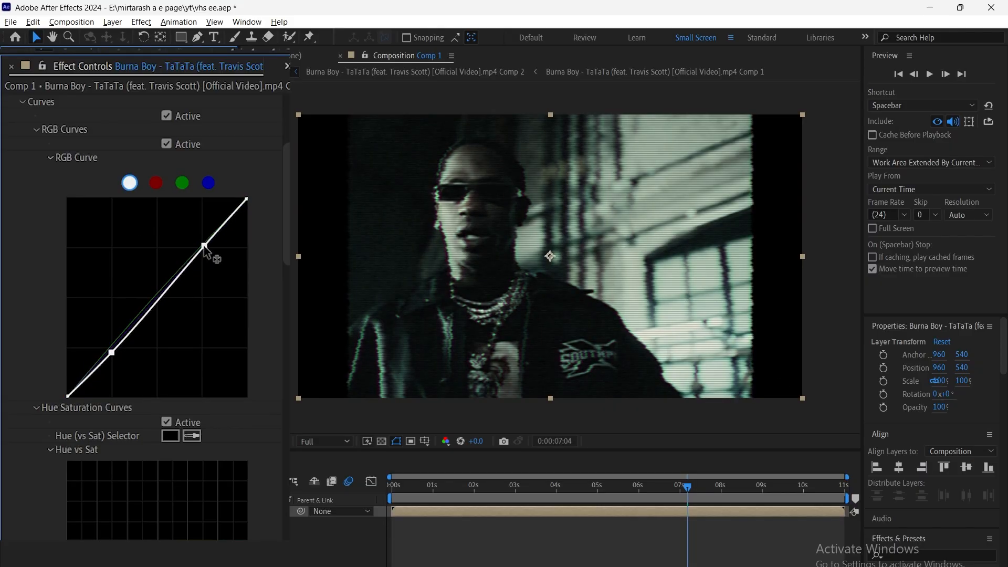
scroll(227, 348, "down", 8)
scroll(225, 376, "down", 2)
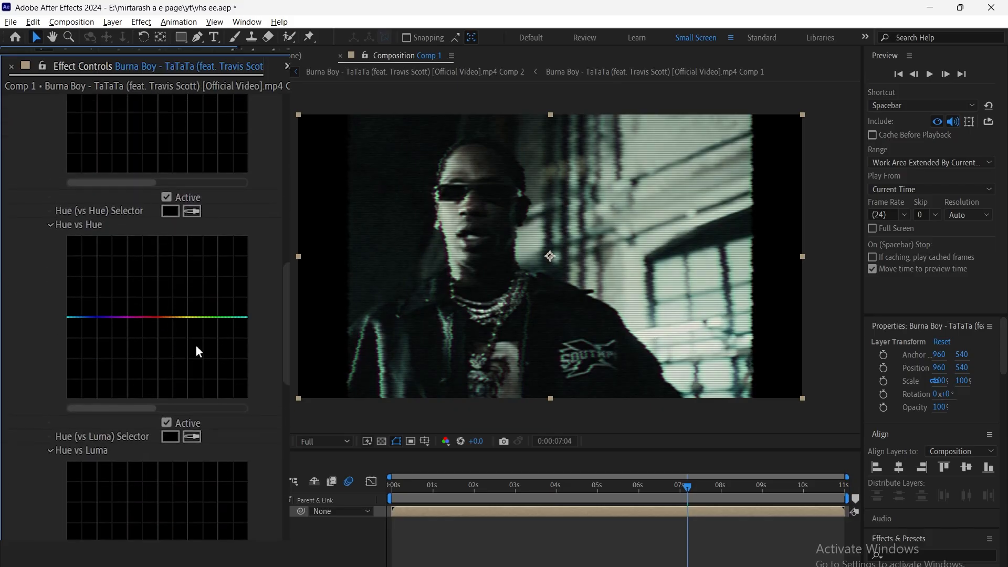
Pull a peak into the Hue vs Hue curve and add 10% monochrome Noise.
left_click(172, 316)
left_click(231, 317)
mouse_move(203, 317)
left_mouse_down()
mouse_move(203, 285)
mouse_move(202, 300)
left_mouse_up()
left_click(166, 282)
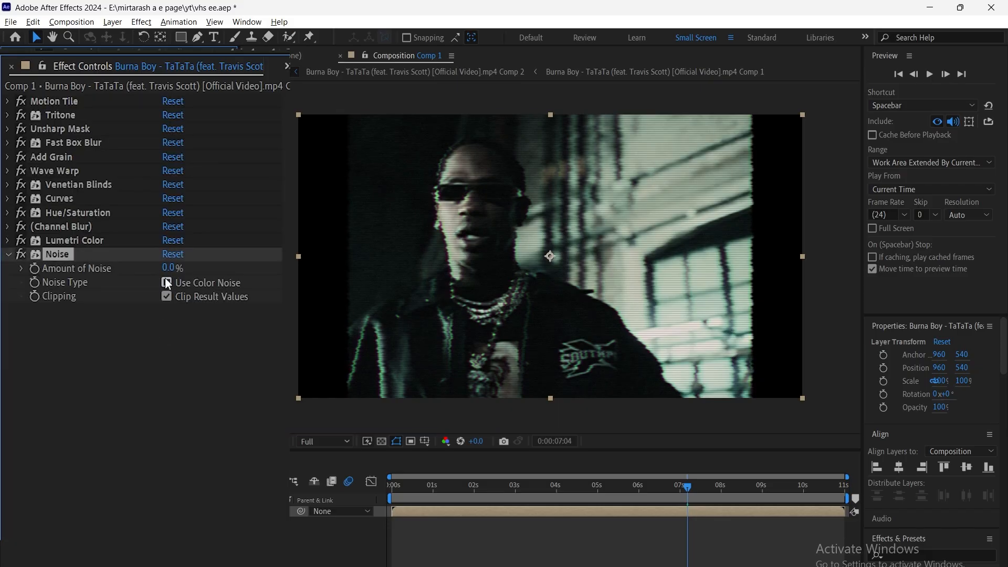
type("10")
left_click(98, 391)
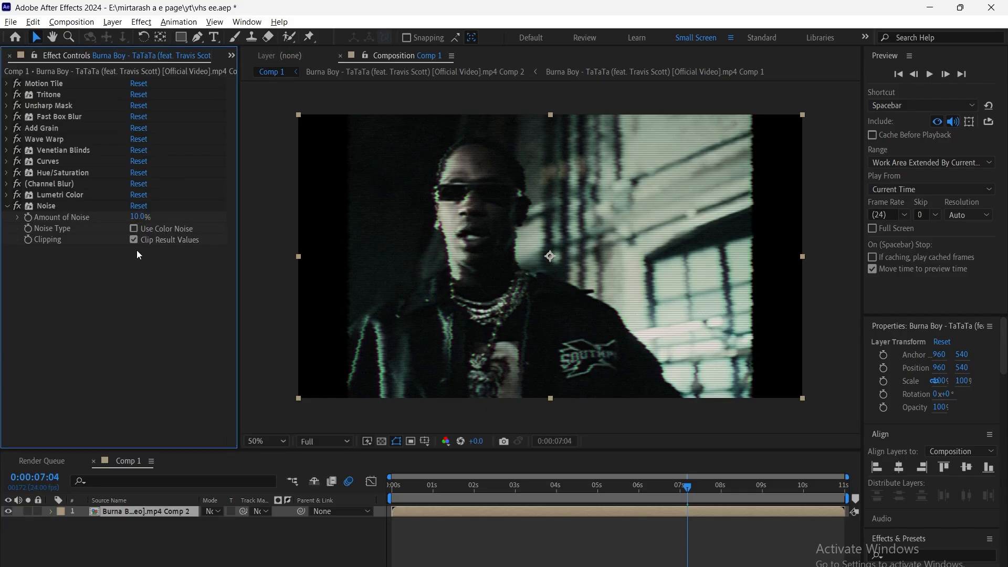
left_click(8, 206)
Preview the comp from the start, then enable the Tile Center stopwatch at 0s.
key("Home")
key("space")
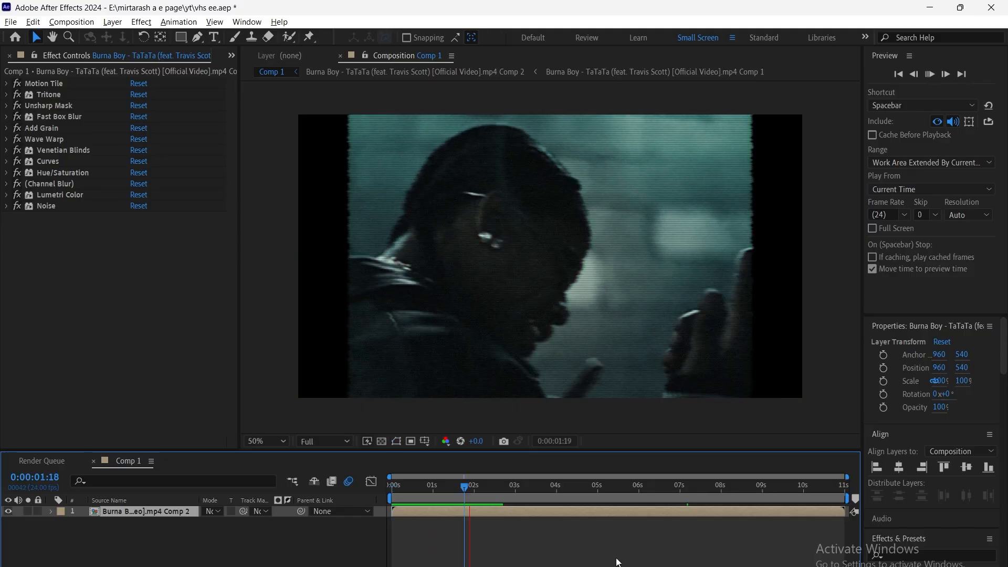
key("space")
left_click(7, 83)
key("Home")
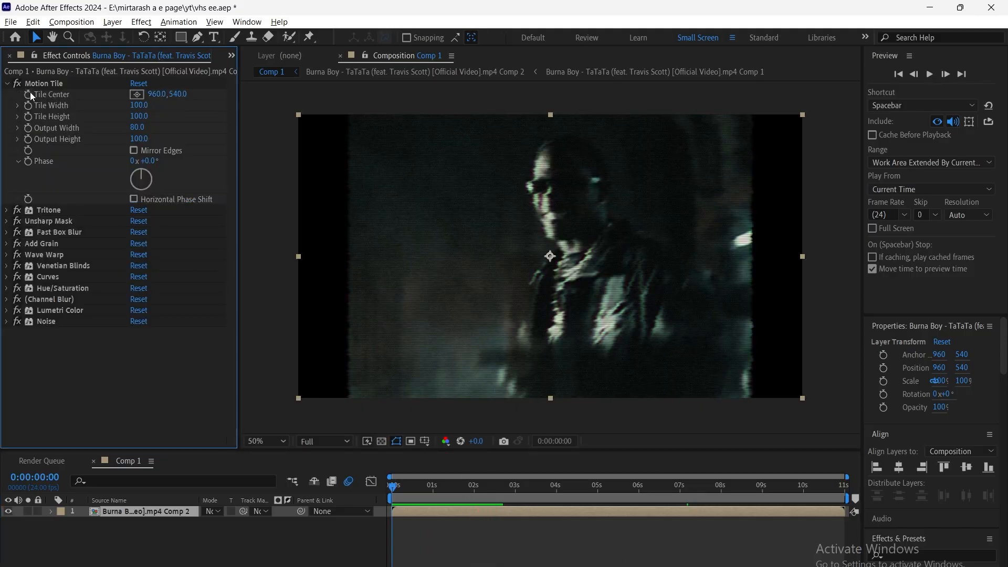
left_click(29, 94)
Keyframe Tile Center Y to 680 at 0:23, 547 at 1:11 and 483 at 2:23, then preview the roll.
left_click(432, 486)
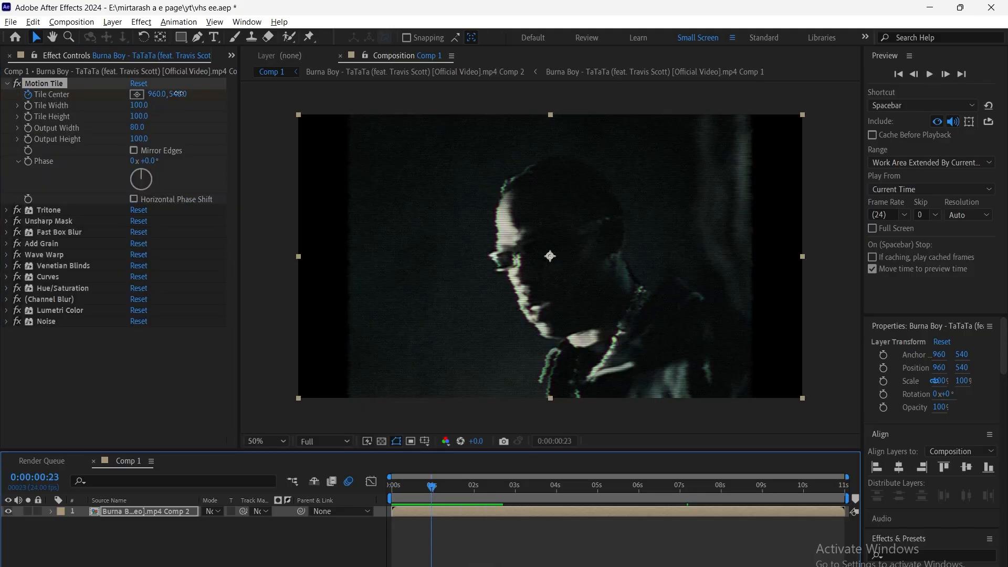
left_click_drag(180, 94, 217, 97)
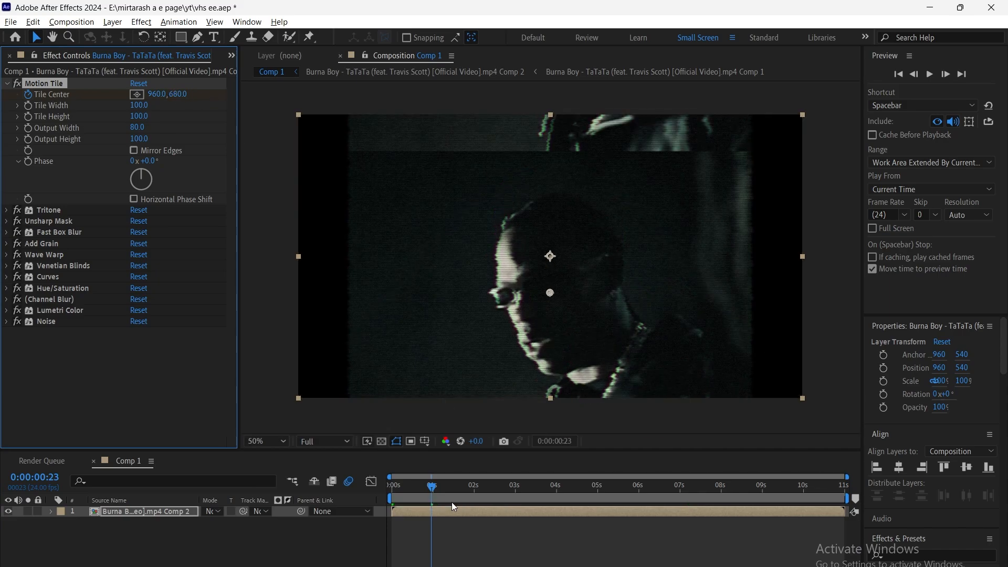
left_click(451, 486)
left_click_drag(179, 93, 94, 94)
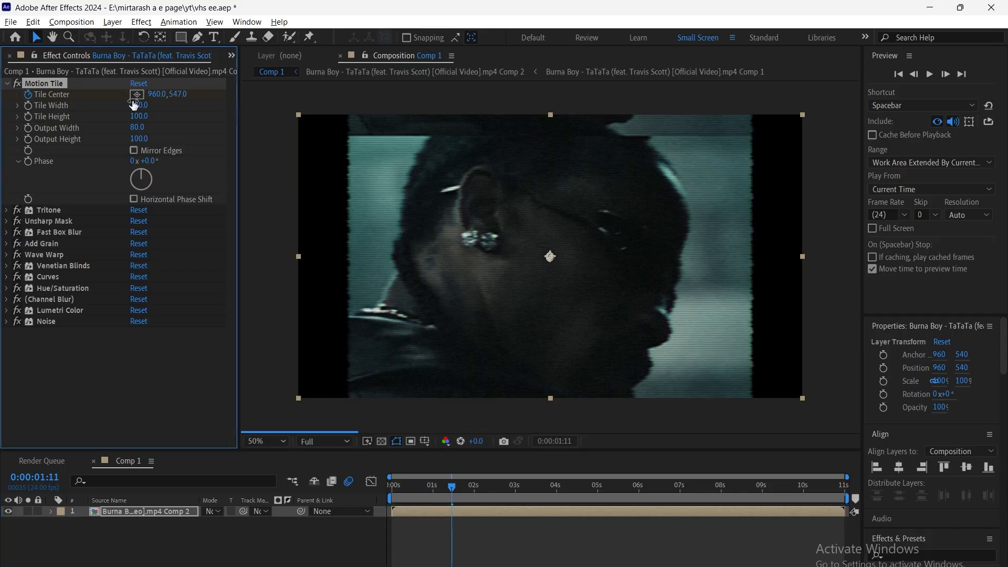
left_click(489, 486)
left_click(513, 486)
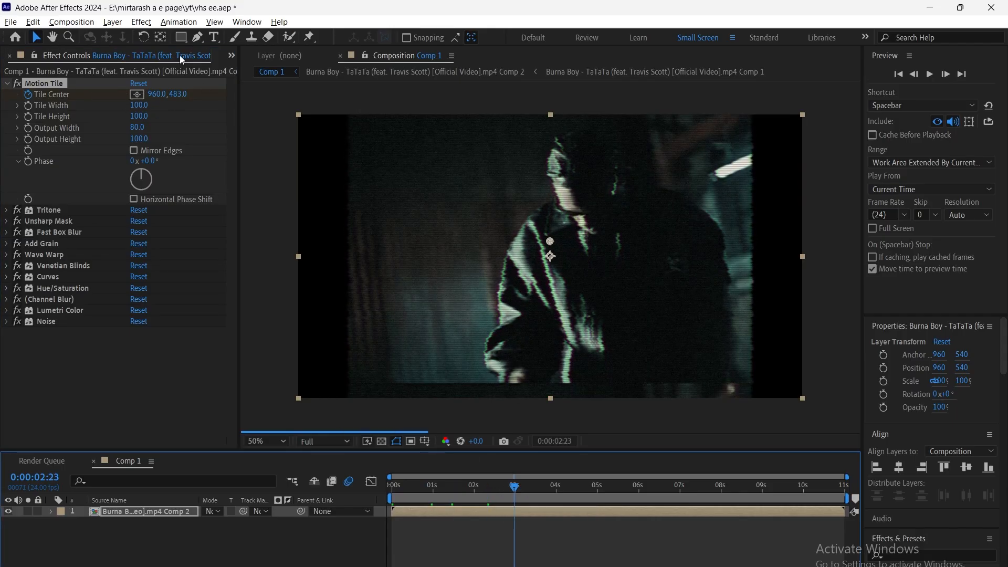
key("Home")
key("space")
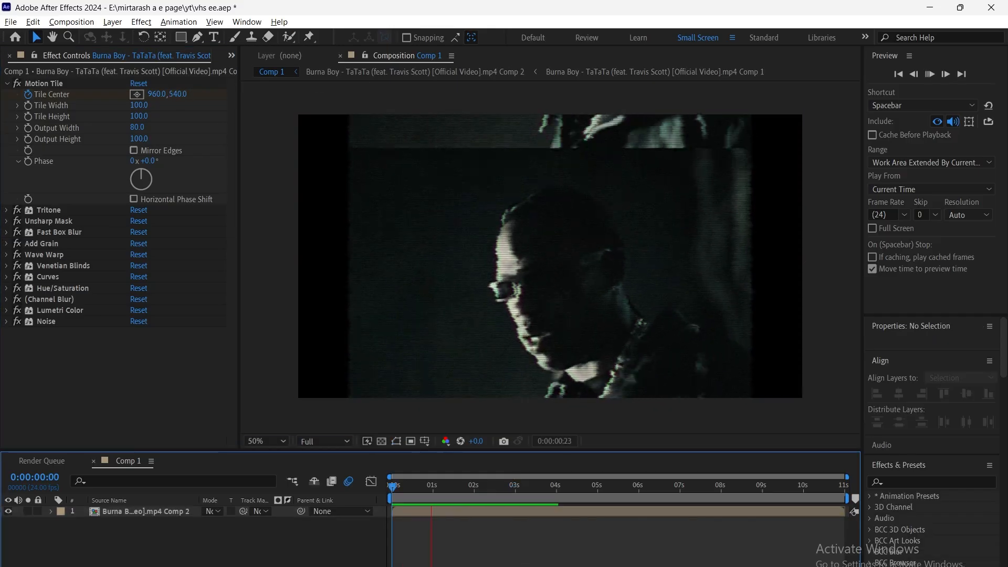